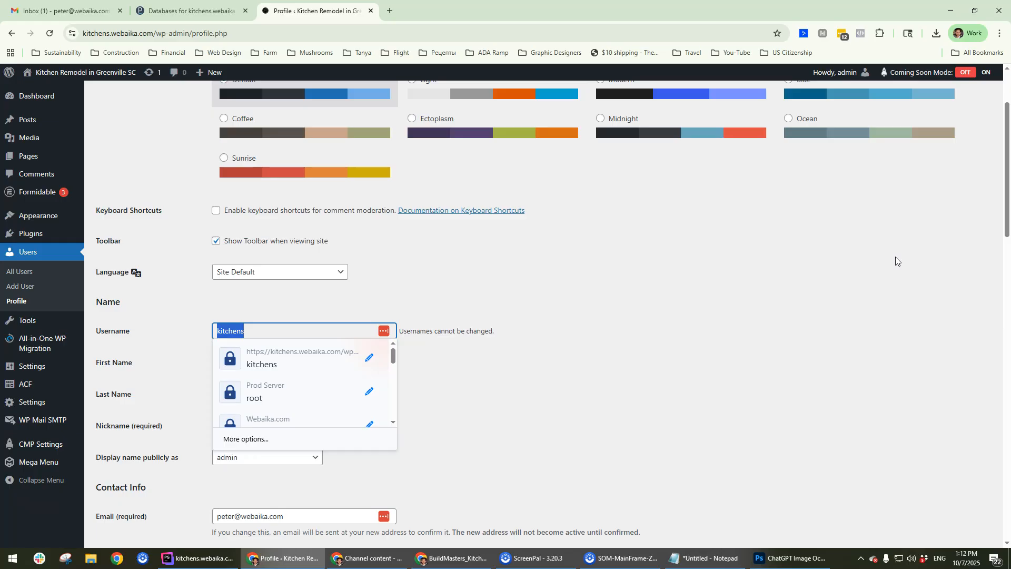
# Inspect the Username field in the Name section of the WordPress profile page.
pyautogui.click(543, 324)
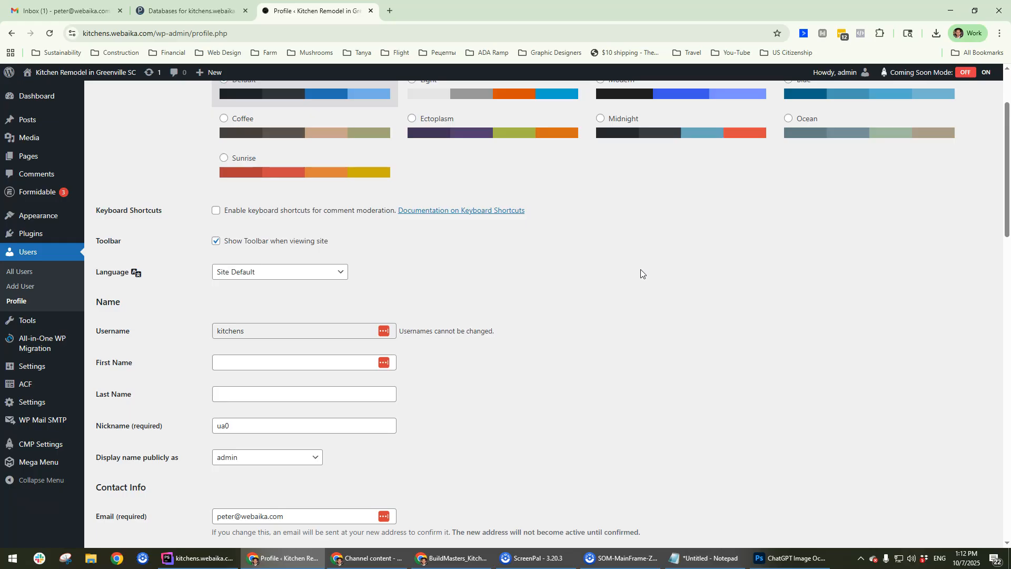
pyautogui.tripleClick(452, 333)
pyautogui.doubleClick(269, 333)
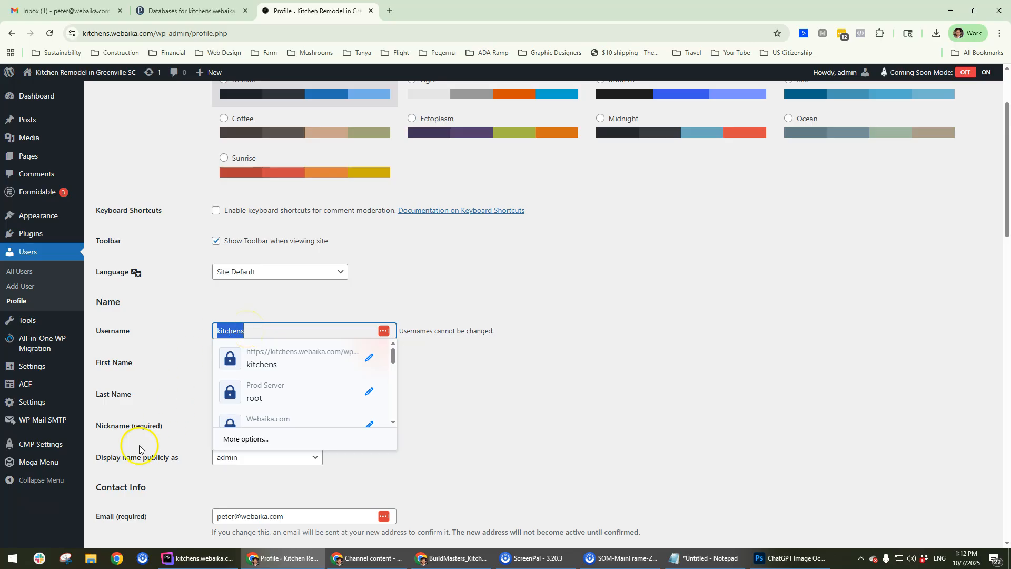
pyautogui.click(537, 267)
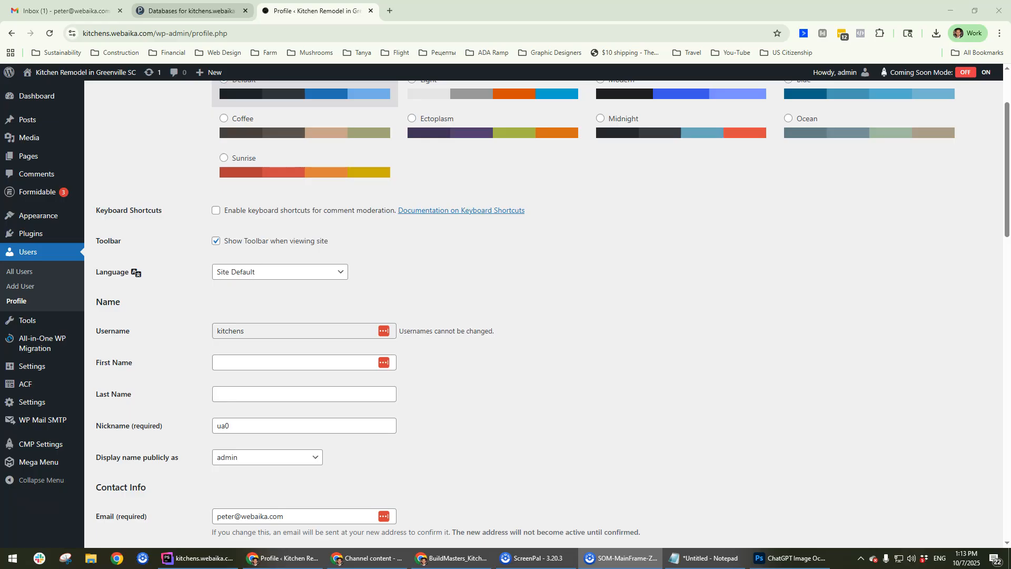
# Switch to Plesk and open the databases of the kitchens.webaika.com site.
pyautogui.click(190, 11)
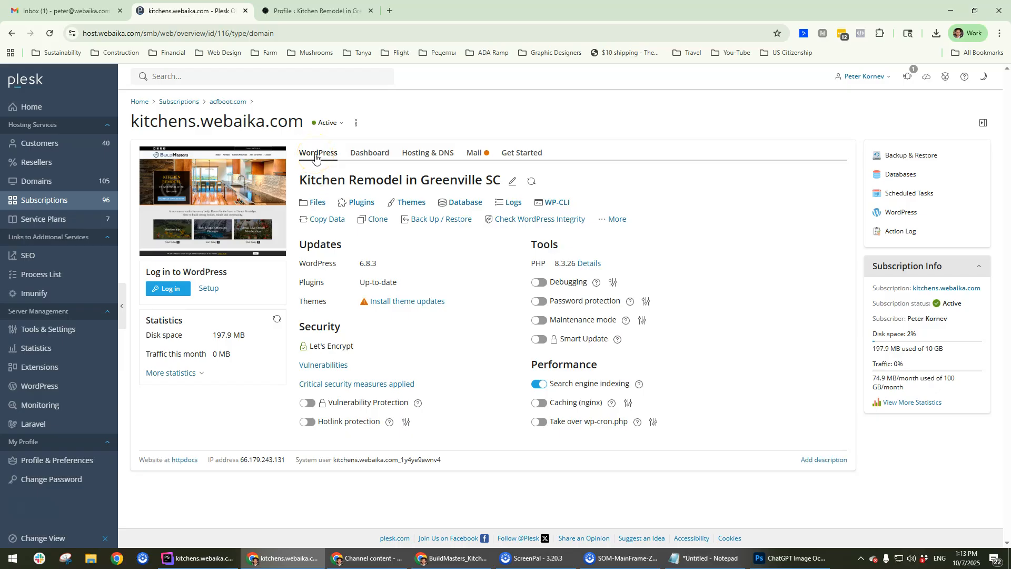
pyautogui.click(365, 153)
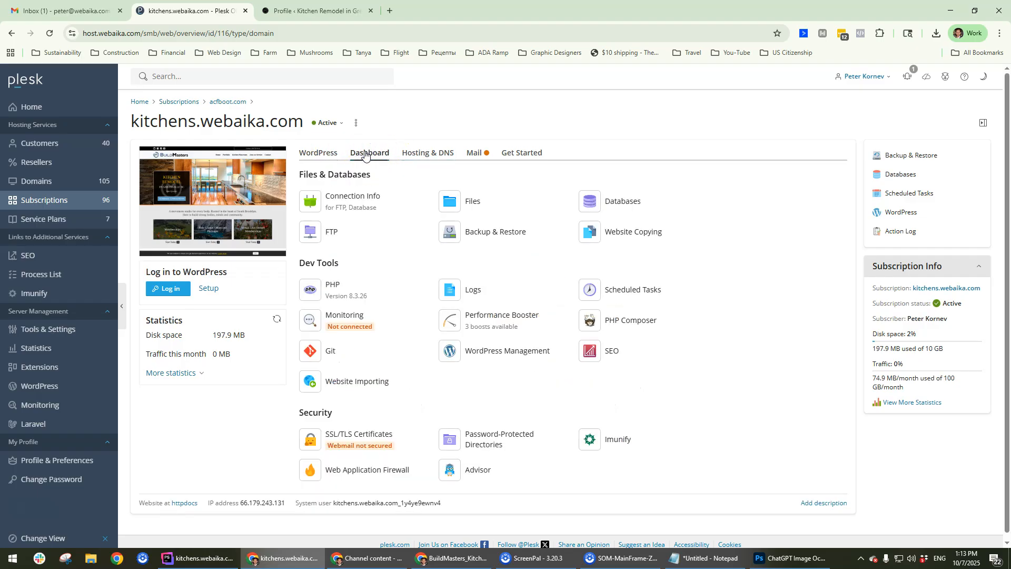
pyautogui.click(650, 201)
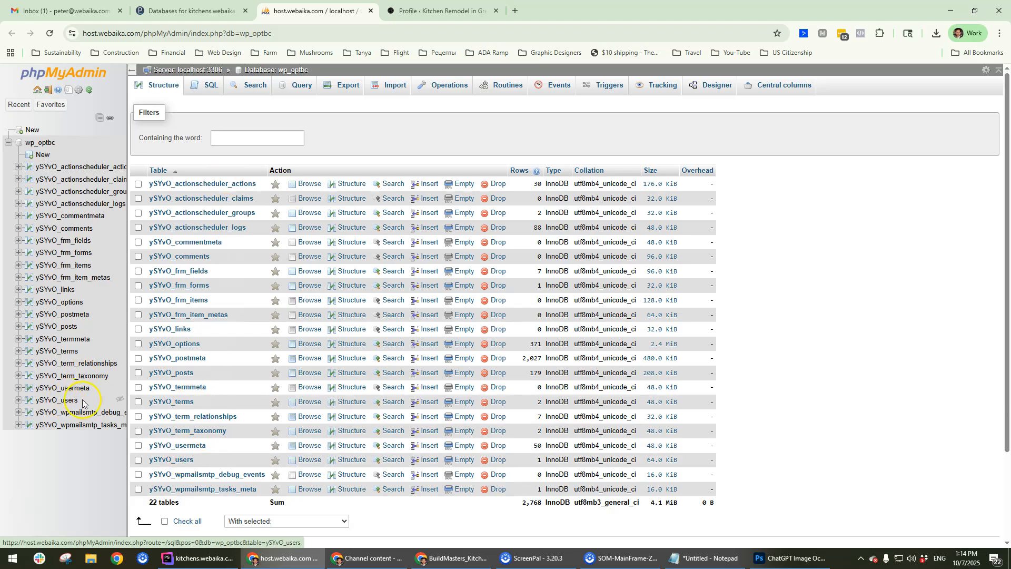
# Open the kitchens user's record in the ySYvO_users table of the wp_optbc database for editing.
pyautogui.click(66, 403)
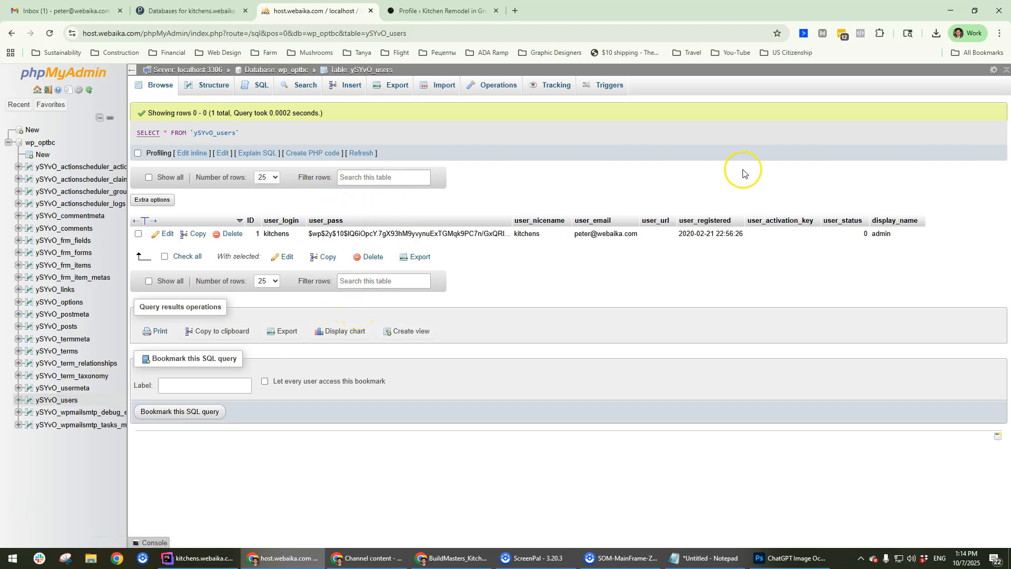
pyautogui.click(165, 235)
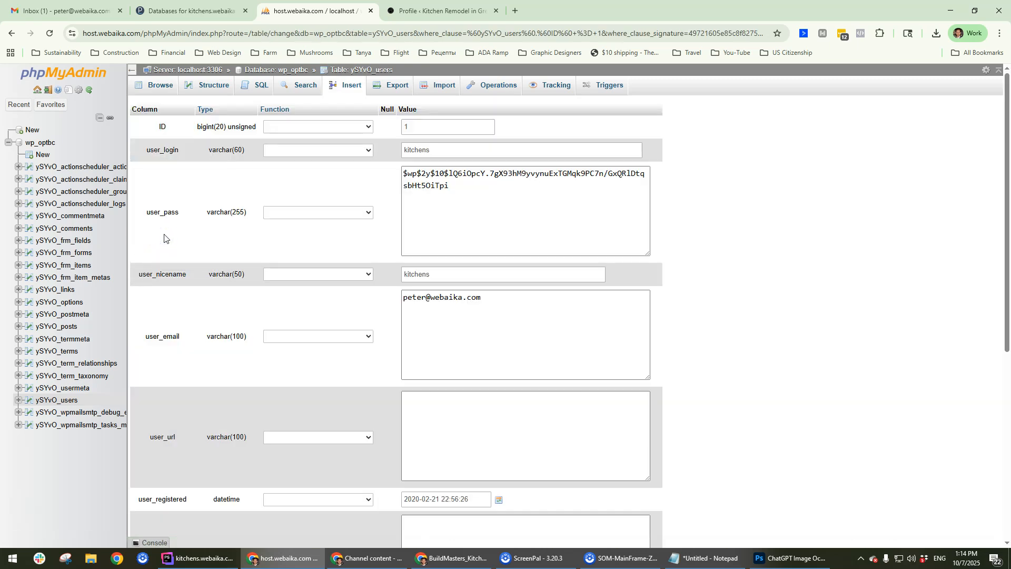
pyautogui.click(451, 154)
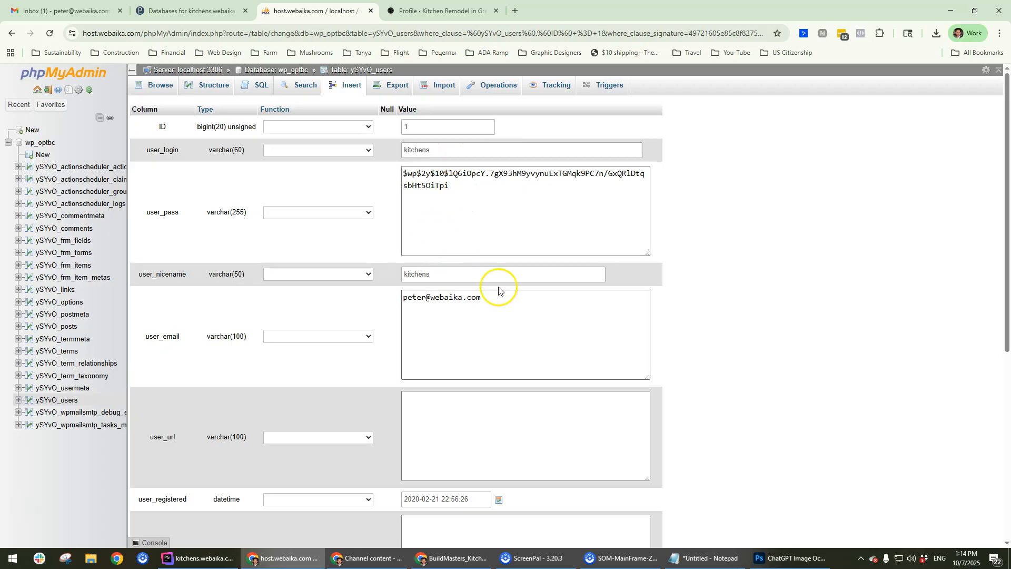
pyautogui.hotkey('alt', 'Left')
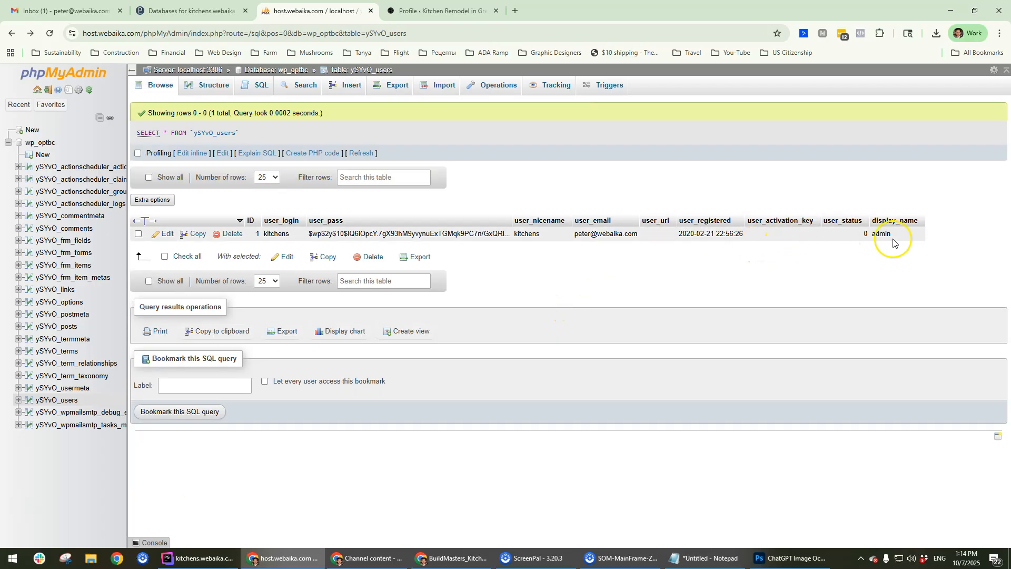
pyautogui.click(165, 235)
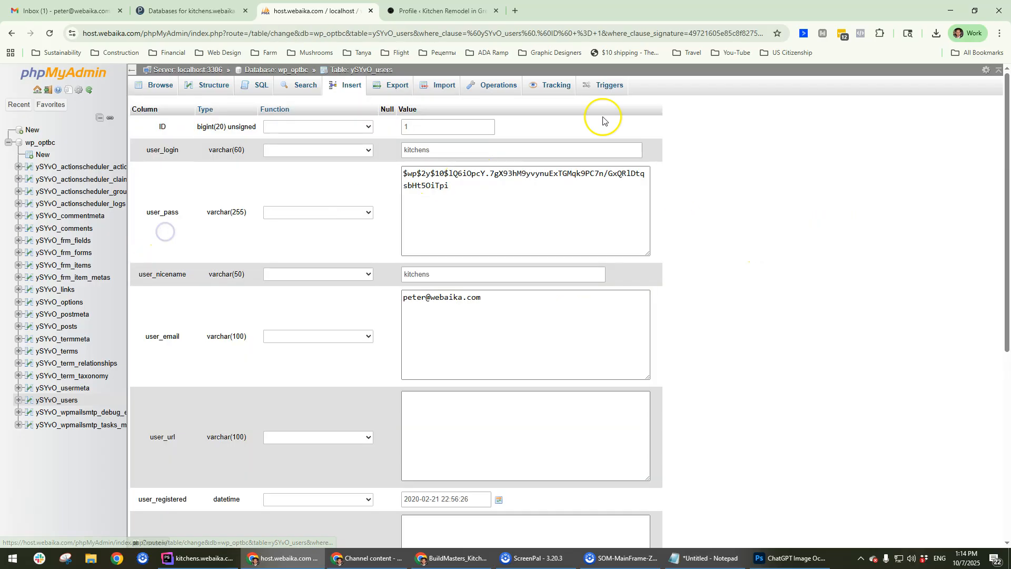
# Set both user_login and user_nicename of the user record to buildkitchen.
pyautogui.doubleClick(447, 148)
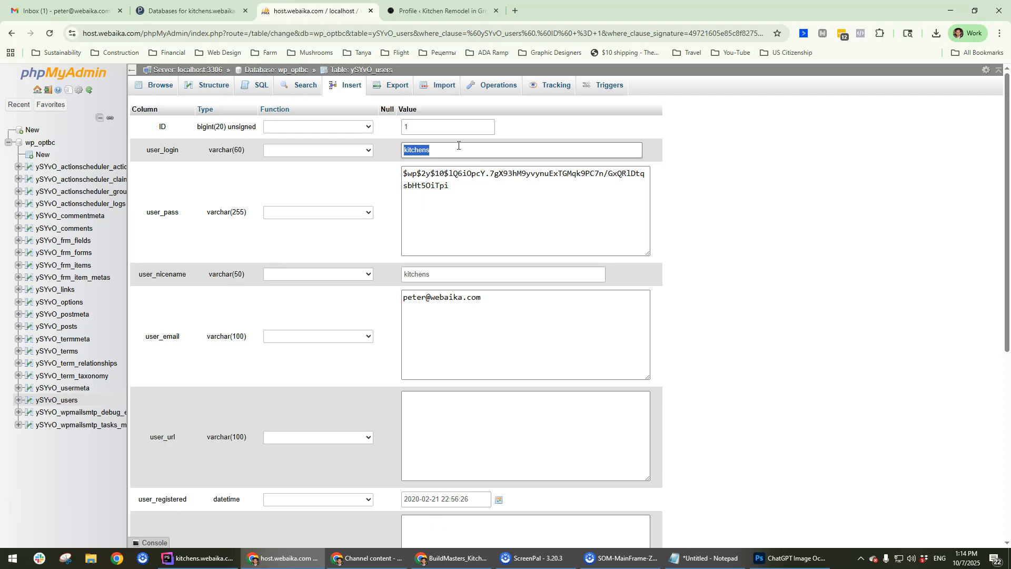
pyautogui.write('build')
pyautogui.doubleClick(456, 147)
pyautogui.hotkey('ctrl', 'c')
pyautogui.doubleClick(436, 280)
pyautogui.hotkey('ctrl', 'v')
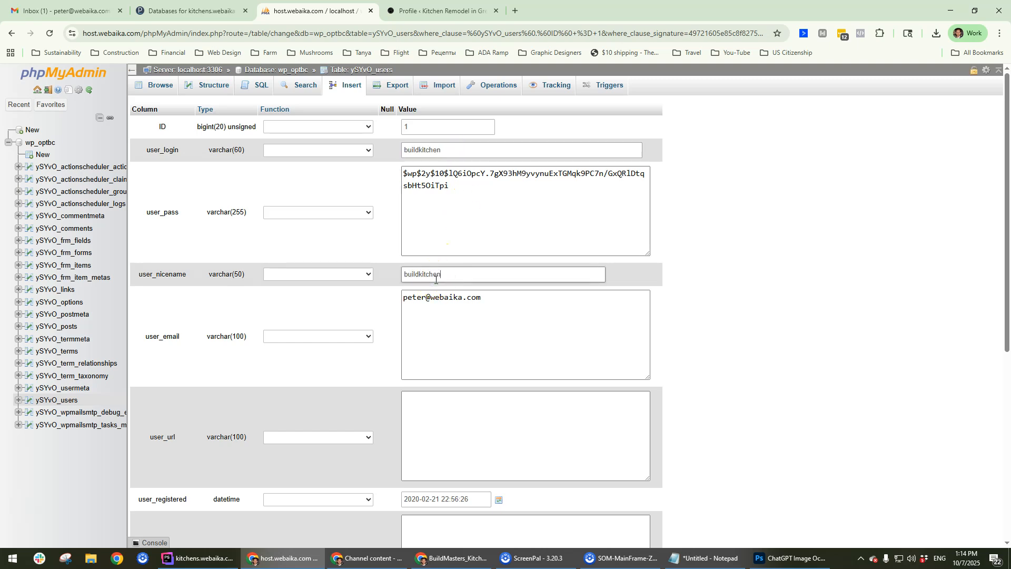
# Set the record's display_name to buildkitchen and save the user row.
pyautogui.scroll(-5, 675, 316)
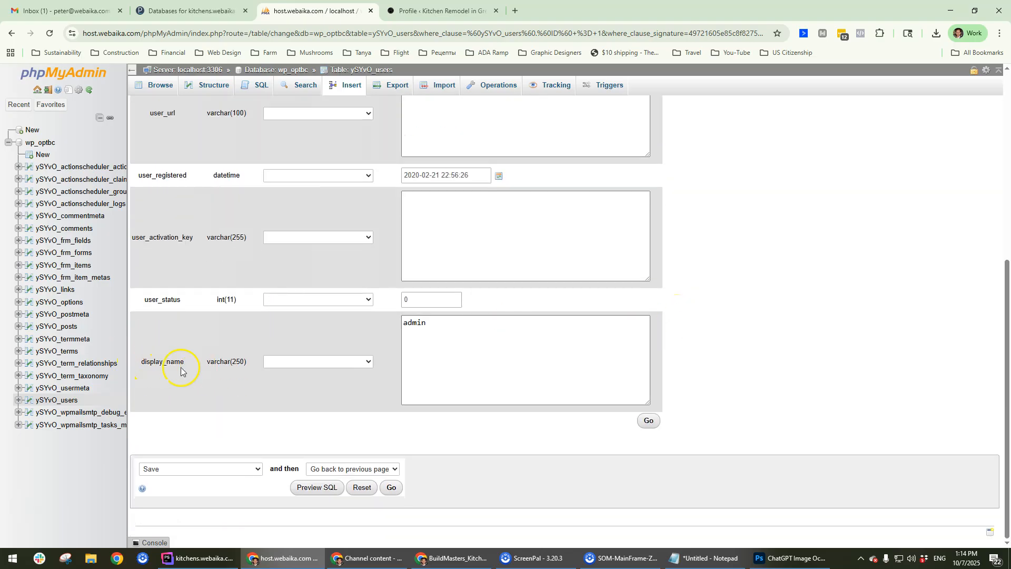
pyautogui.click(463, 333)
pyautogui.doubleClick(448, 322)
pyautogui.write('buildkitchen')
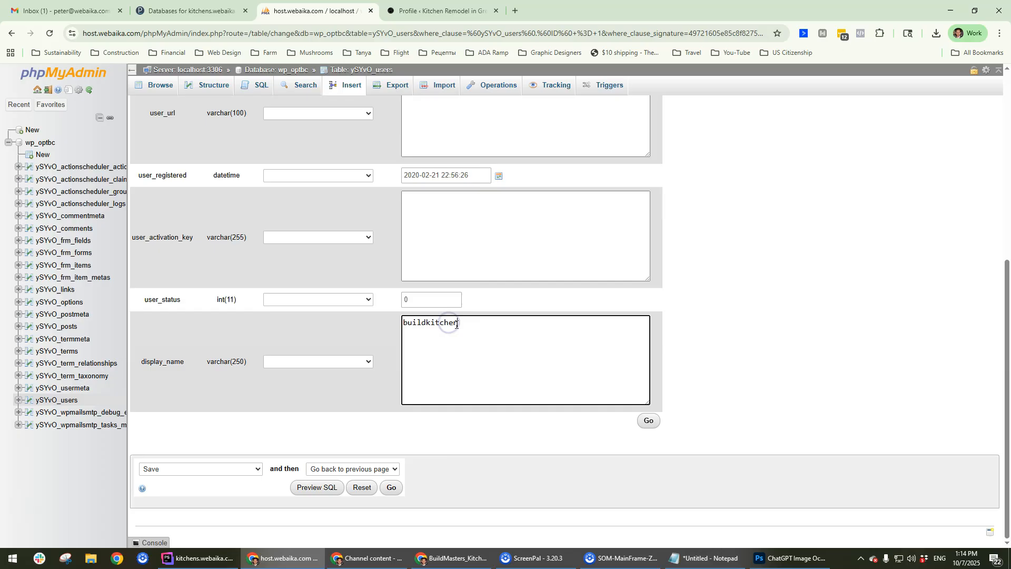
pyautogui.click(648, 421)
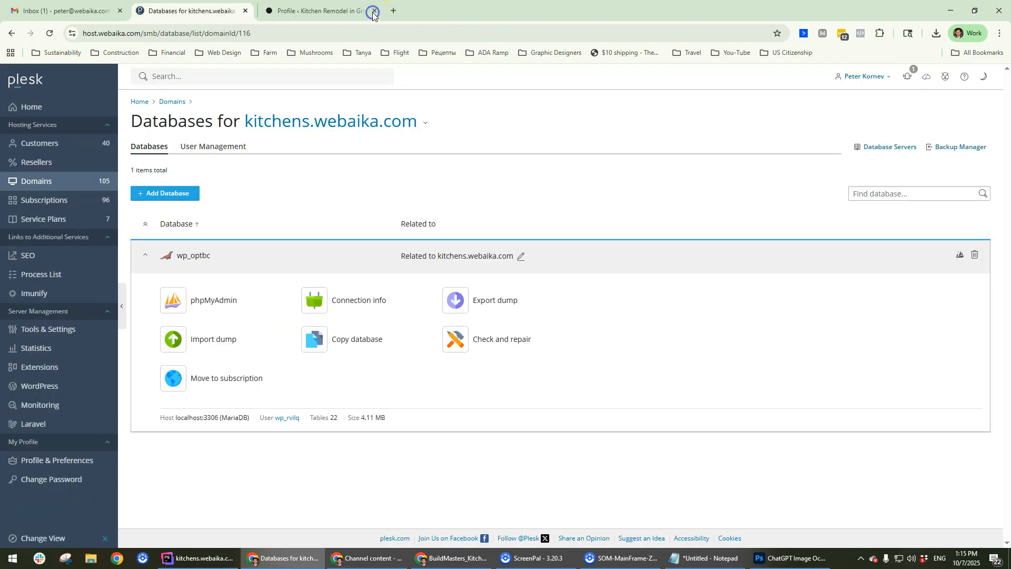
# Close phpMyAdmin, return to the WordPress profile page and load kitchens.webaika.com/wp-admin/, leaving the expired session.
pyautogui.click(371, 11)
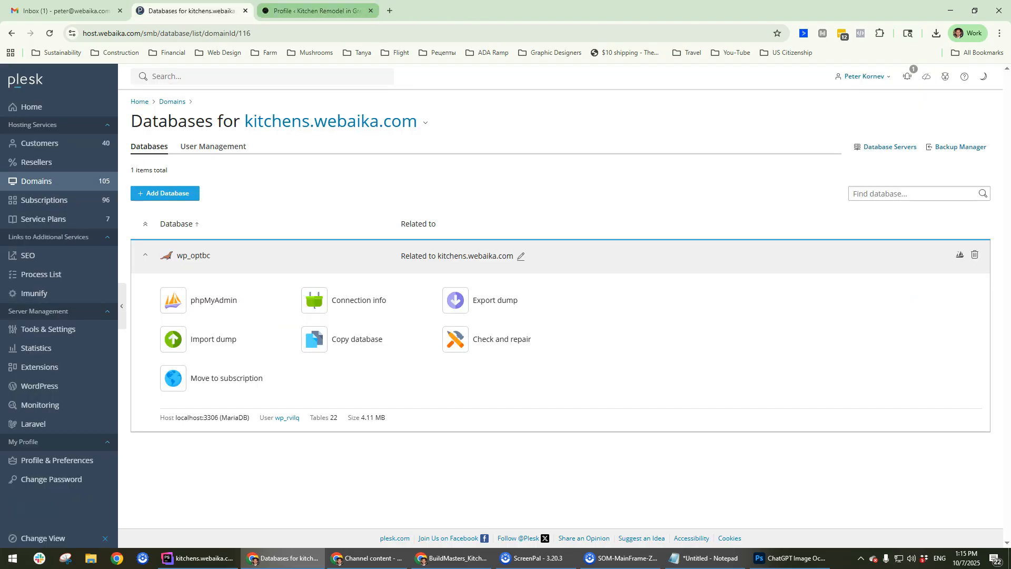
pyautogui.click(313, 11)
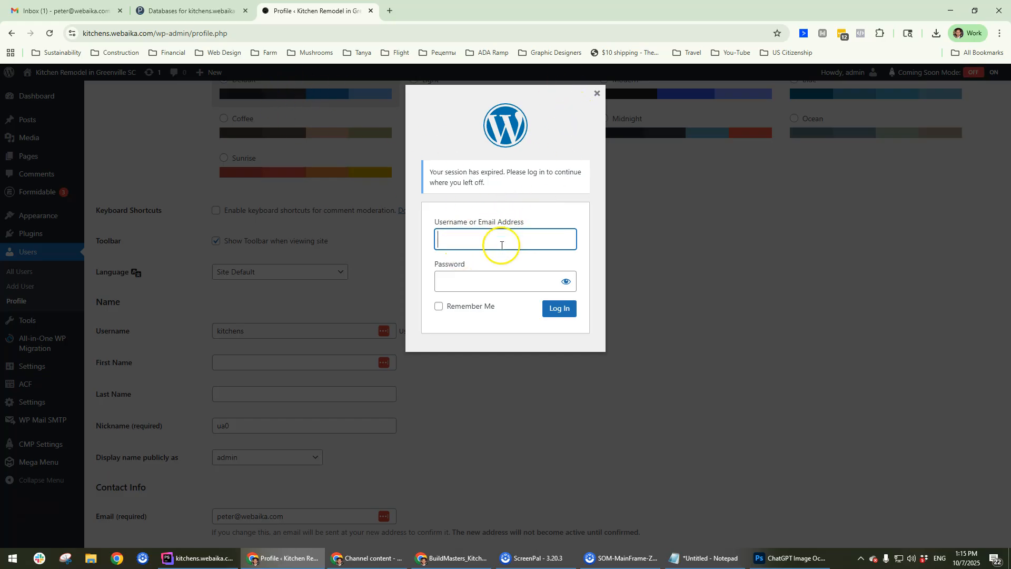
pyautogui.moveTo(230, 33); pyautogui.dragTo(160, 41)
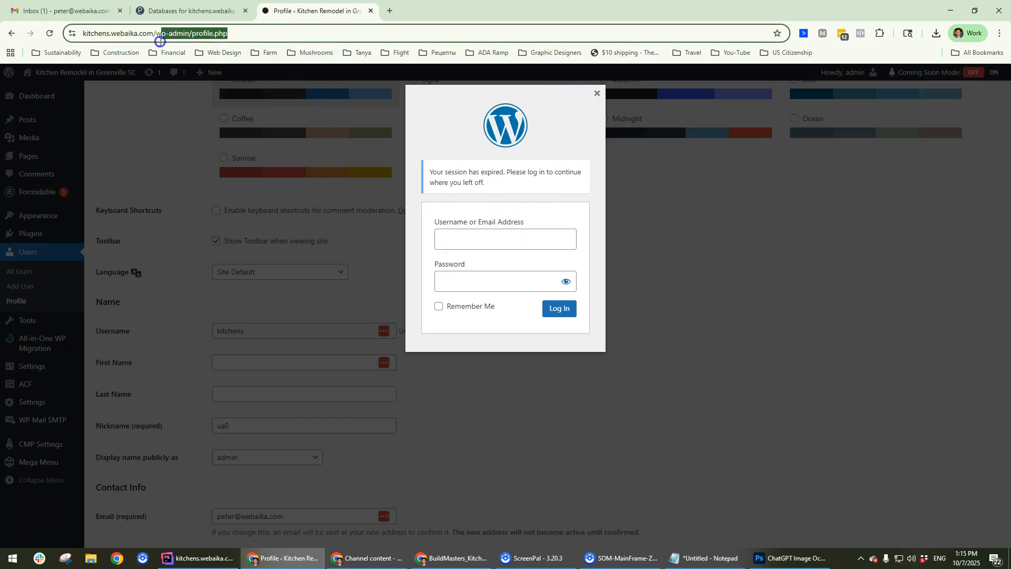
pyautogui.write('wp-')
pyautogui.press('Return')
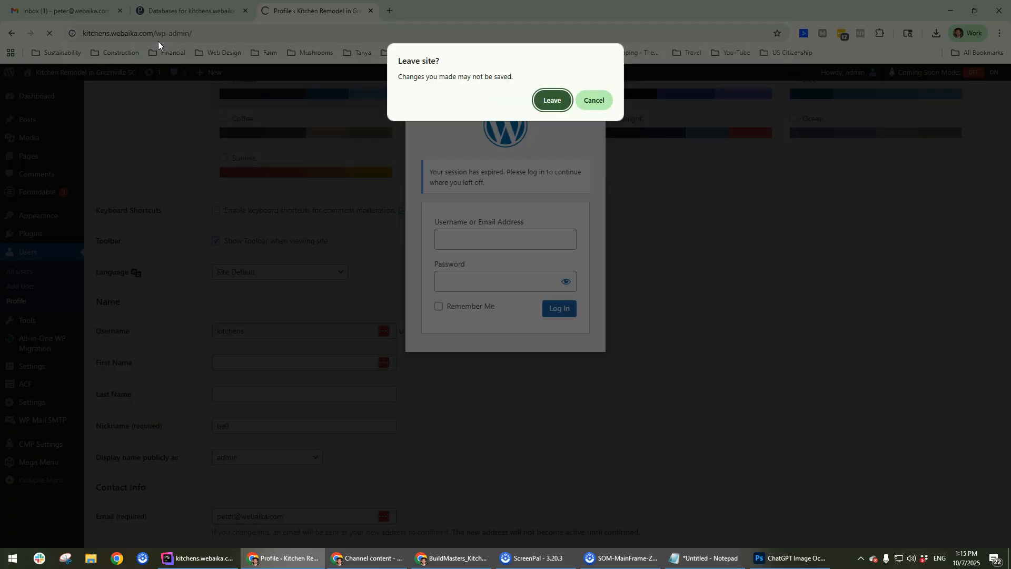
pyautogui.click(551, 100)
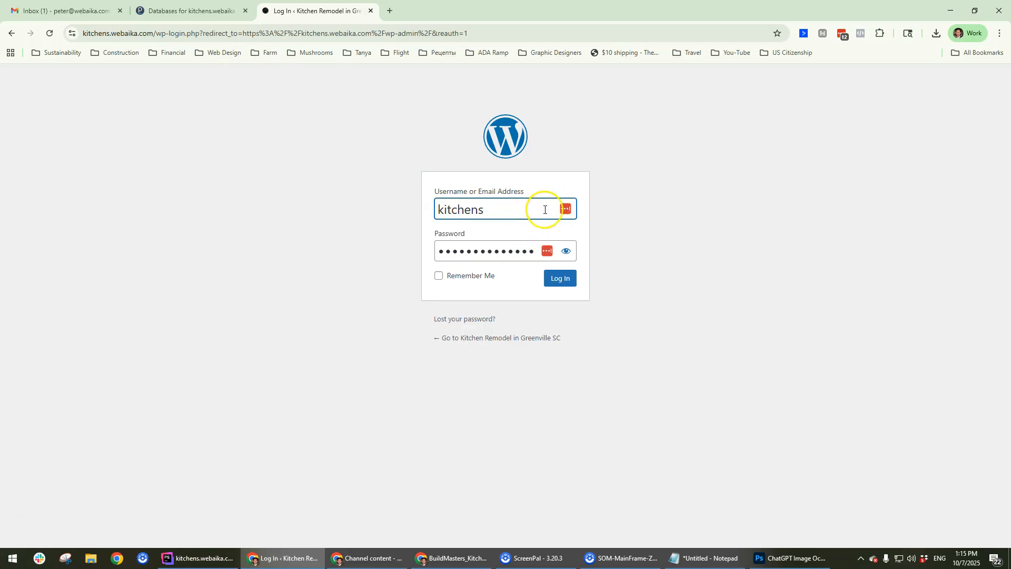
# Log in to WordPress as buildkitchen with the prefilled password and open the General settings.
pyautogui.doubleClick(526, 213)
pyautogui.write('buildkitchen')
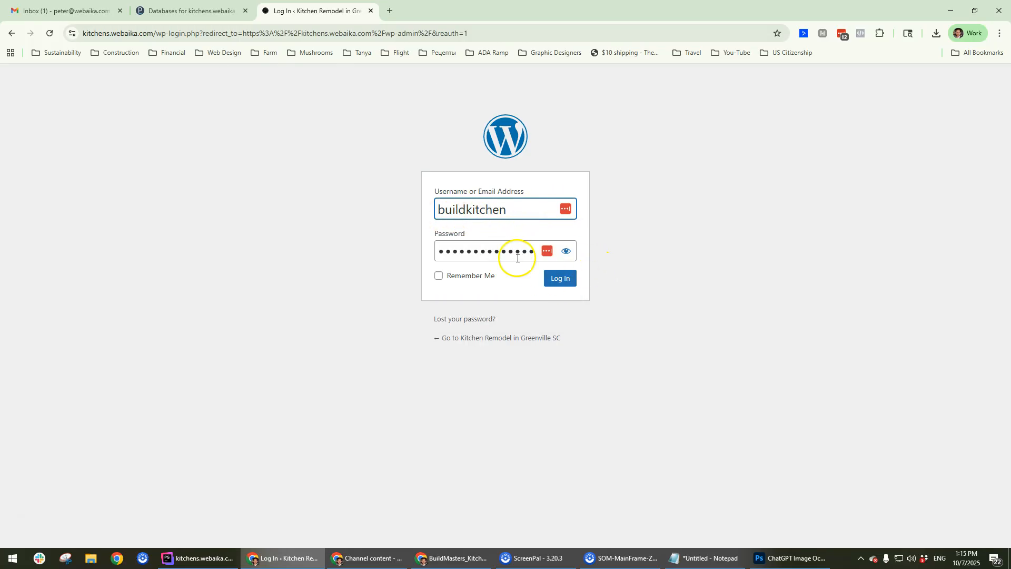
pyautogui.click(564, 280)
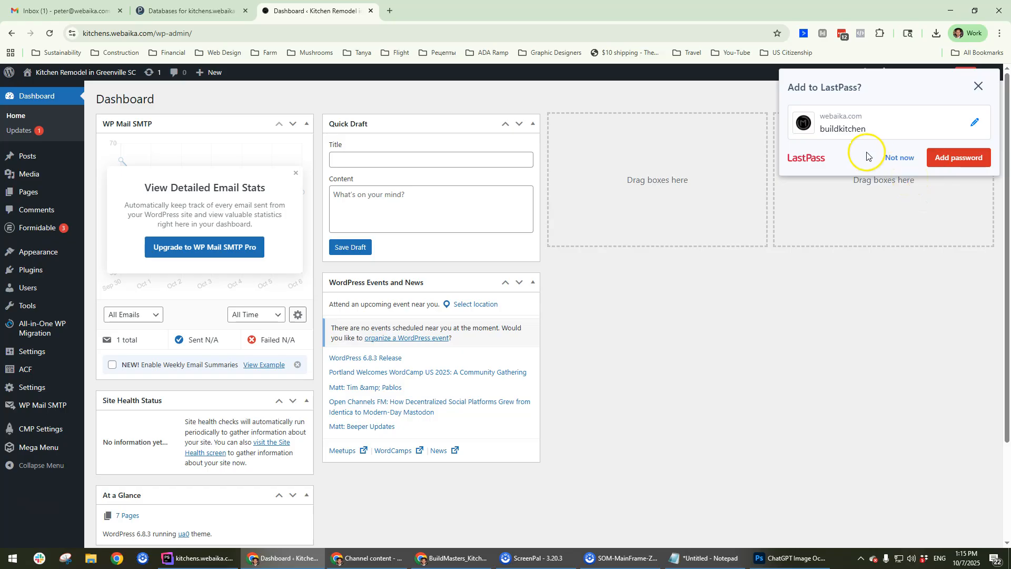
pyautogui.moveTo(30, 355)
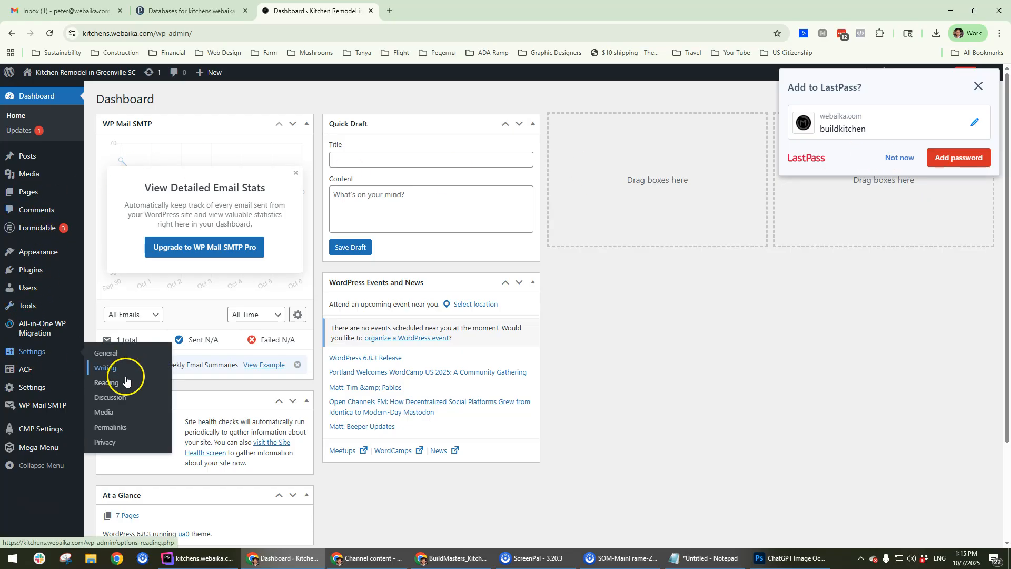
pyautogui.click(115, 353)
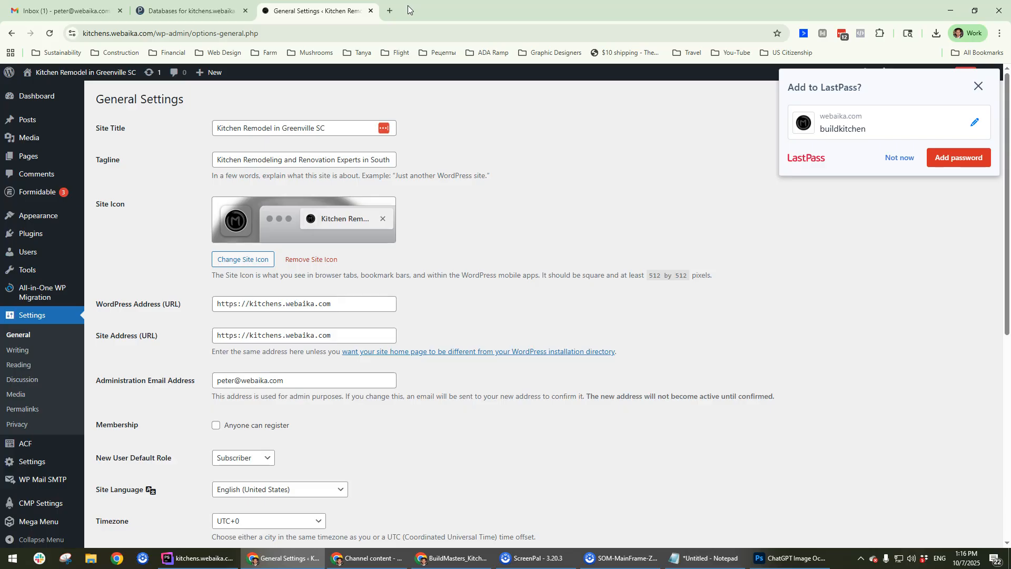
# Load webaika.com in a new browser tab and look through its home page.
pyautogui.click(390, 11)
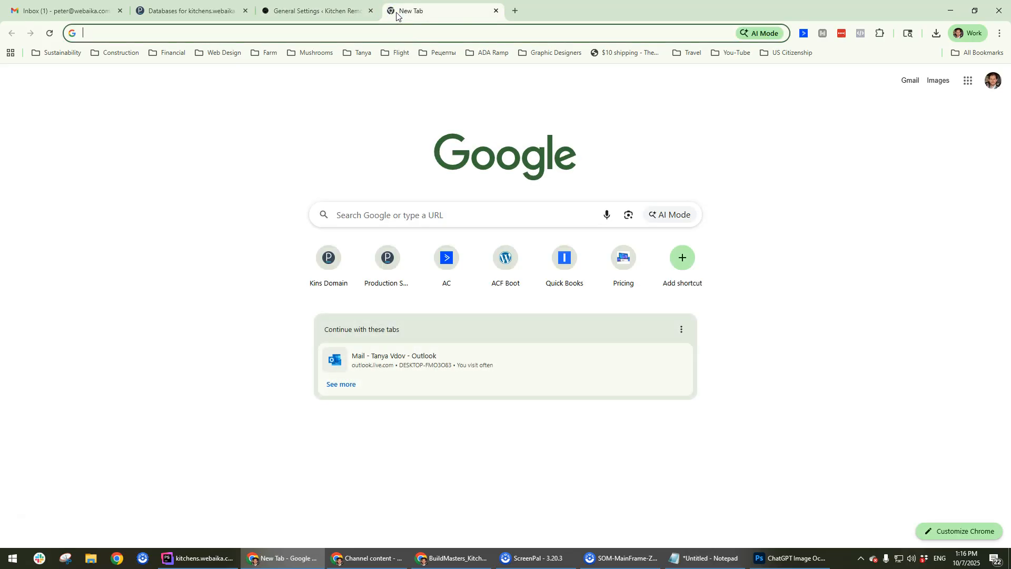
pyautogui.write('webaika')
pyautogui.press('Return')
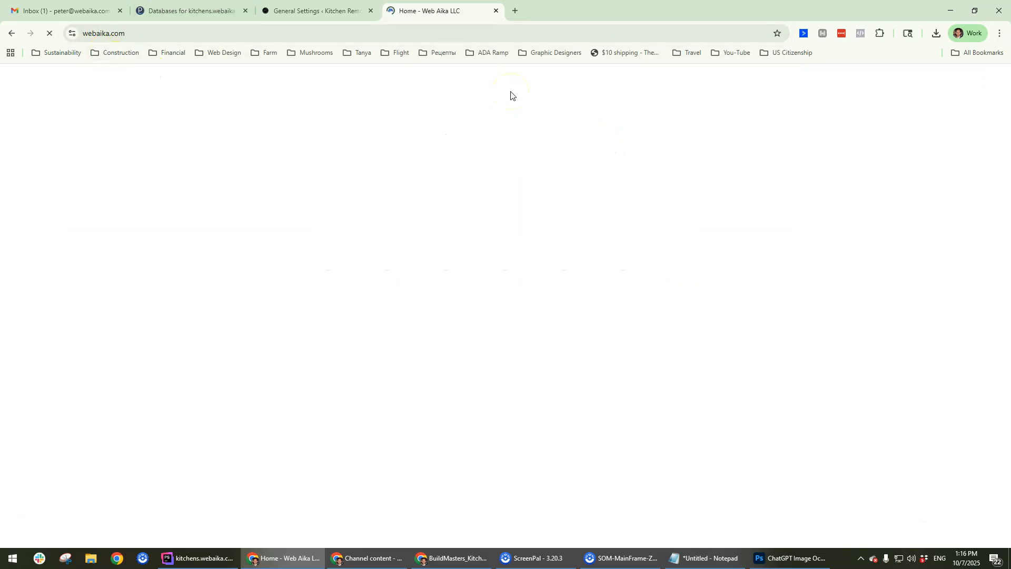
pyautogui.scroll(-3, 250, 232)
pyautogui.scroll(-5, 343, 232)
pyautogui.scroll(8, 361, 264)
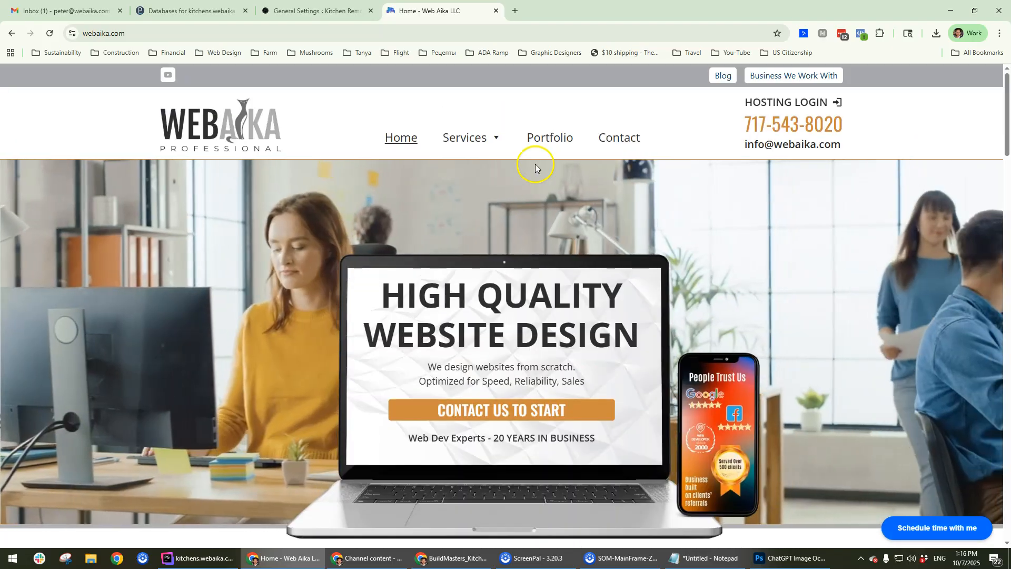
# Open the Website Maintenance service page and review the Standard WP Maintenance plan.
pyautogui.moveTo(474, 138)
pyautogui.click(477, 167)
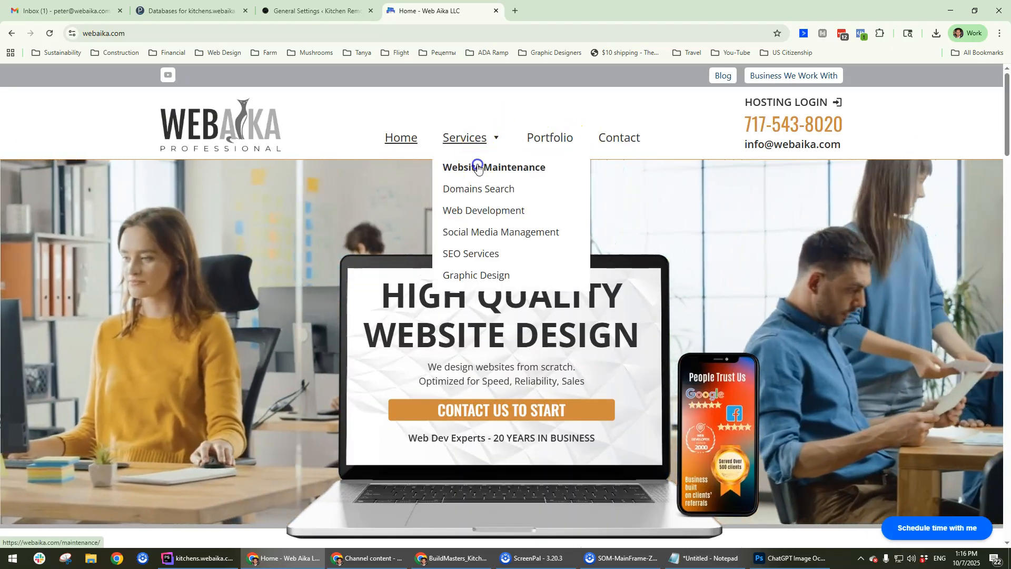
pyautogui.scroll(-5, 752, 350)
pyautogui.scroll(-2, 751, 351)
pyautogui.scroll(4, 775, 422)
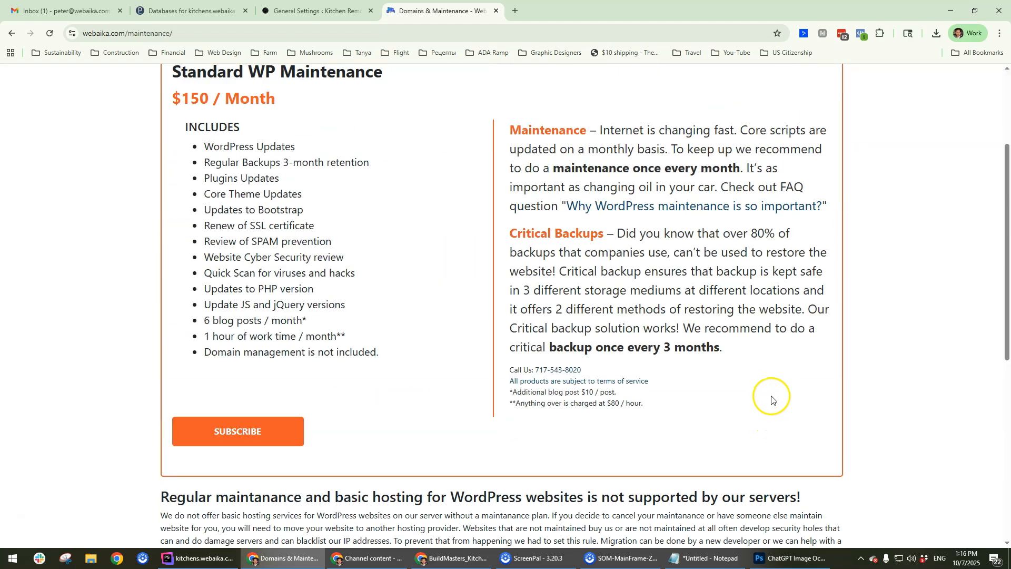
pyautogui.scroll(3, 422, 347)
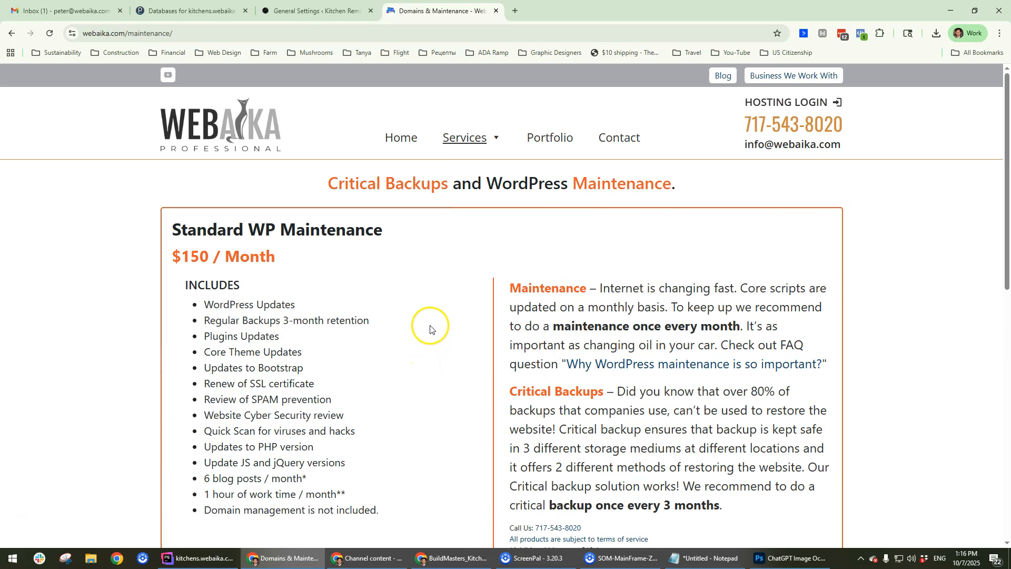